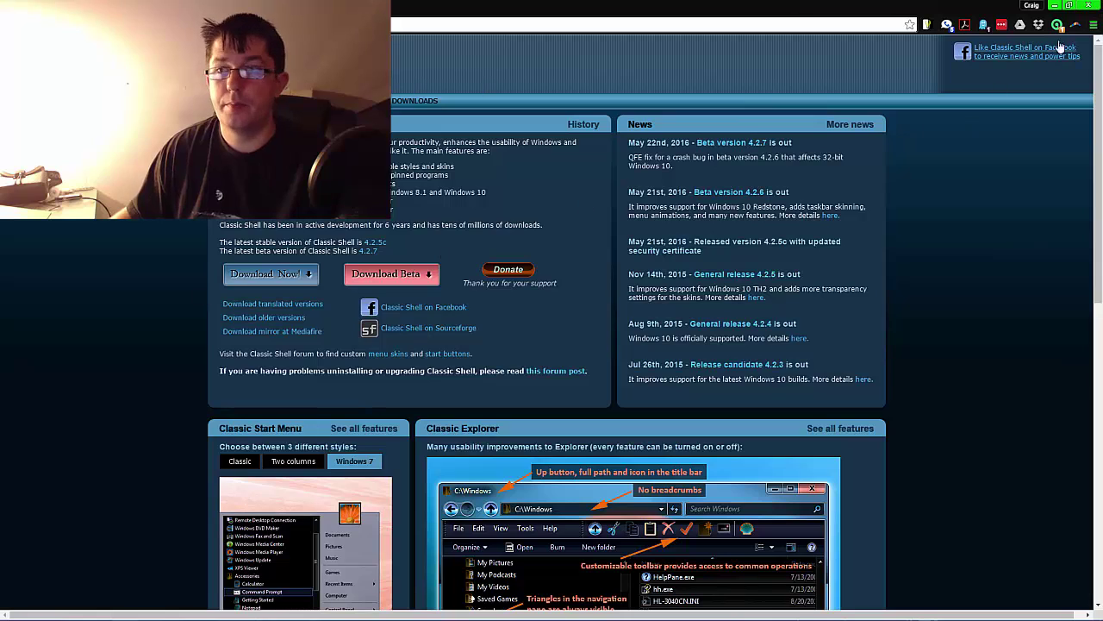
Step: In Glass2k's settings, set the Taskbar Transparency slider near its maximum
left_click(1055, 5)
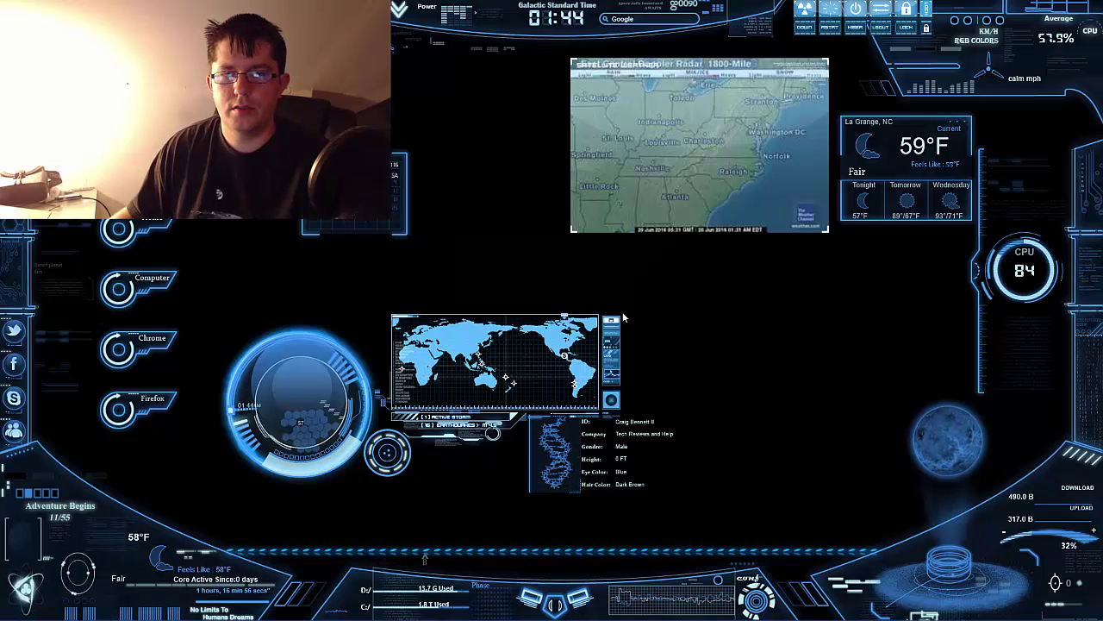
right_click(1011, 613)
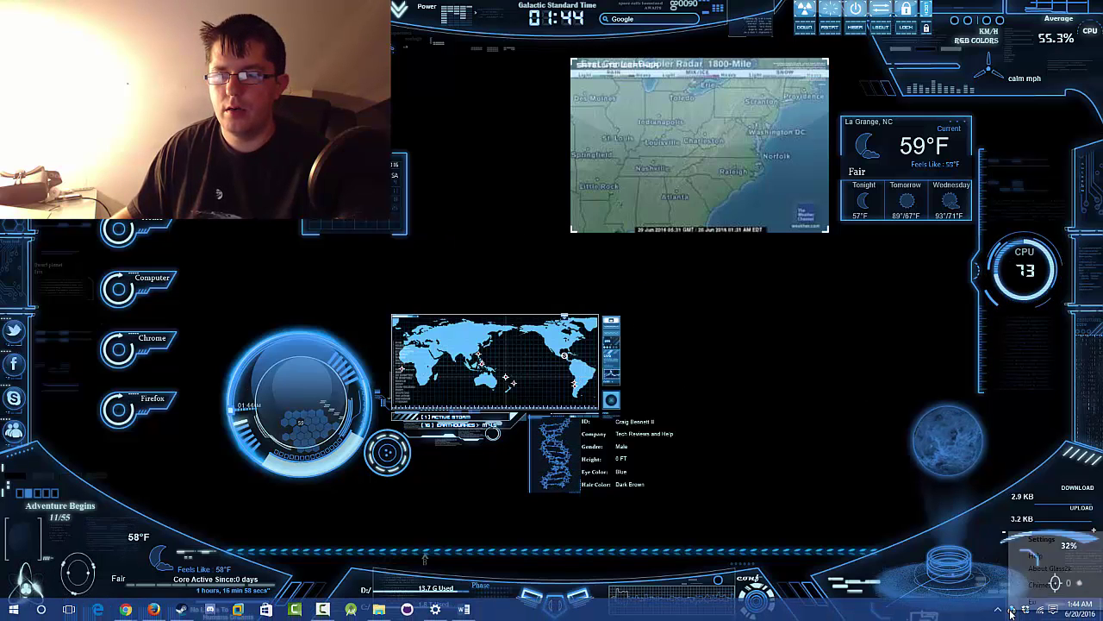
left_click(1042, 539)
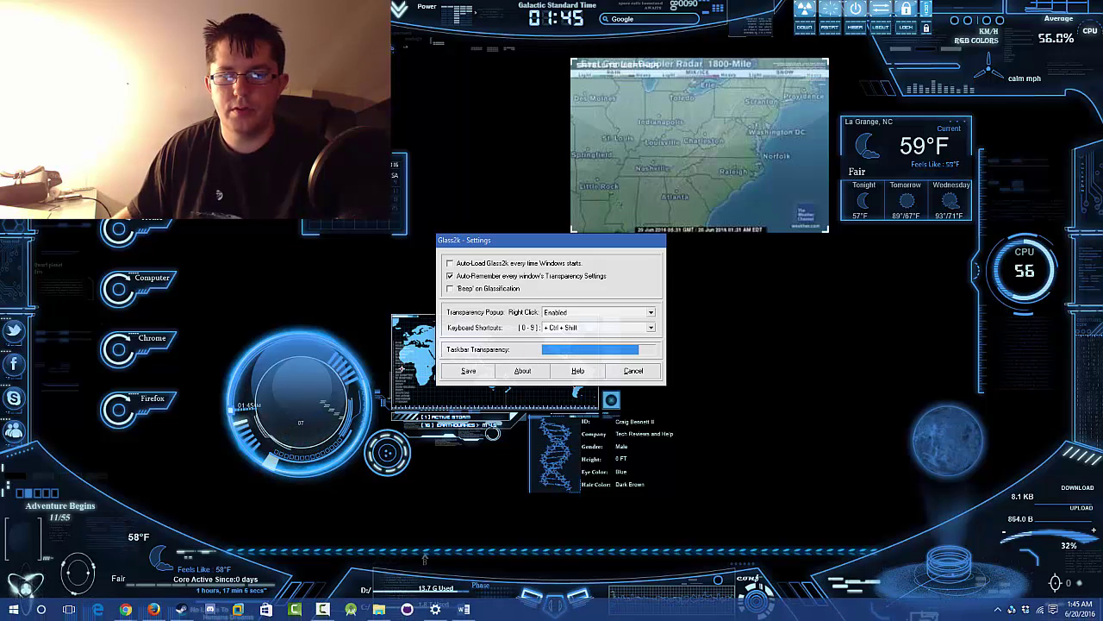
left_click_drag(639, 349, 563, 350)
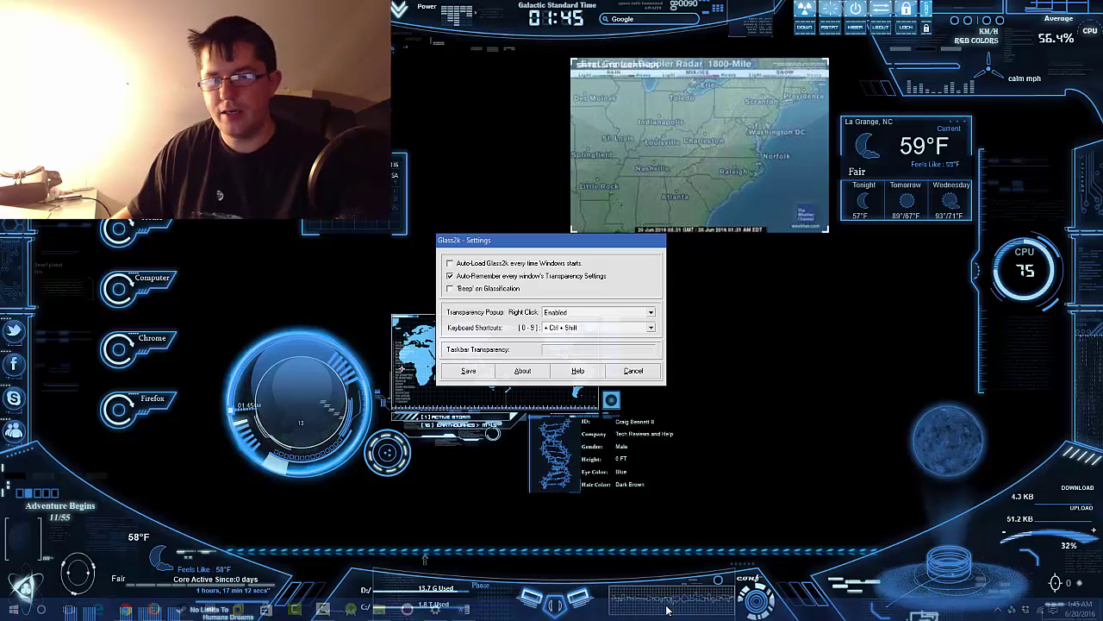
left_click(601, 351)
left_click_drag(601, 351, 627, 360)
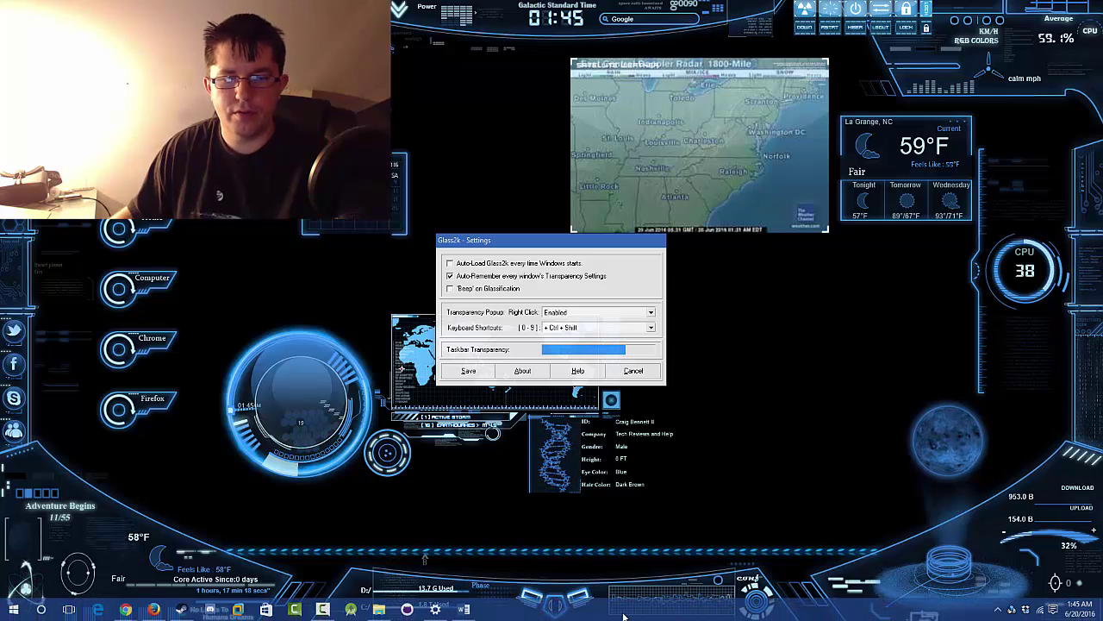
left_click_drag(627, 353, 633, 353)
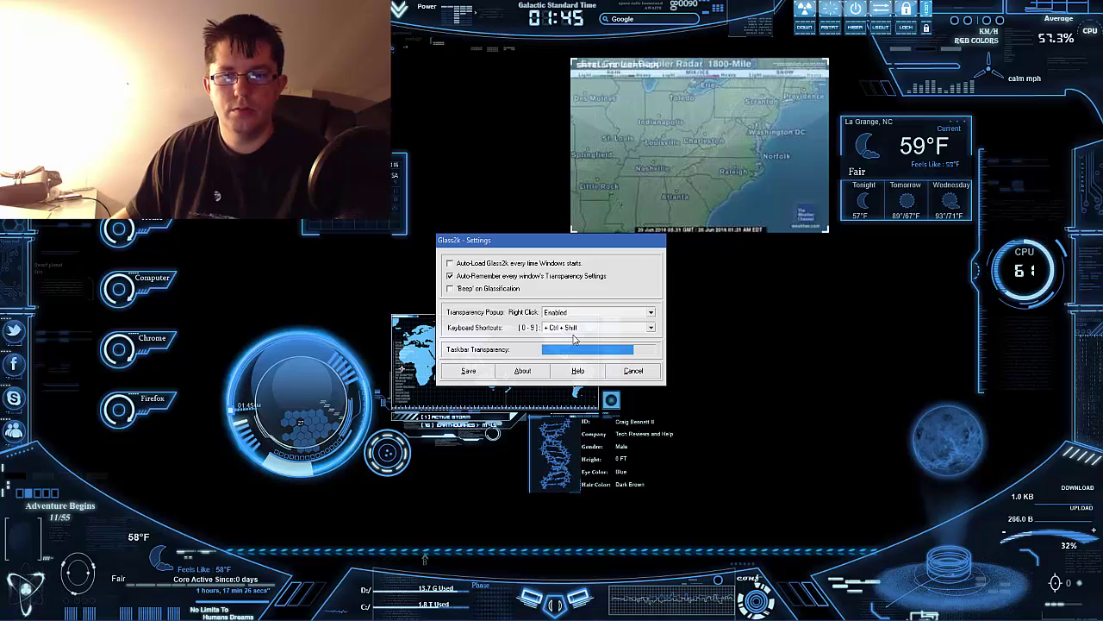
Step: Save the Glass2k settings and make the Downloads File Explorer window translucent
left_click(468, 371)
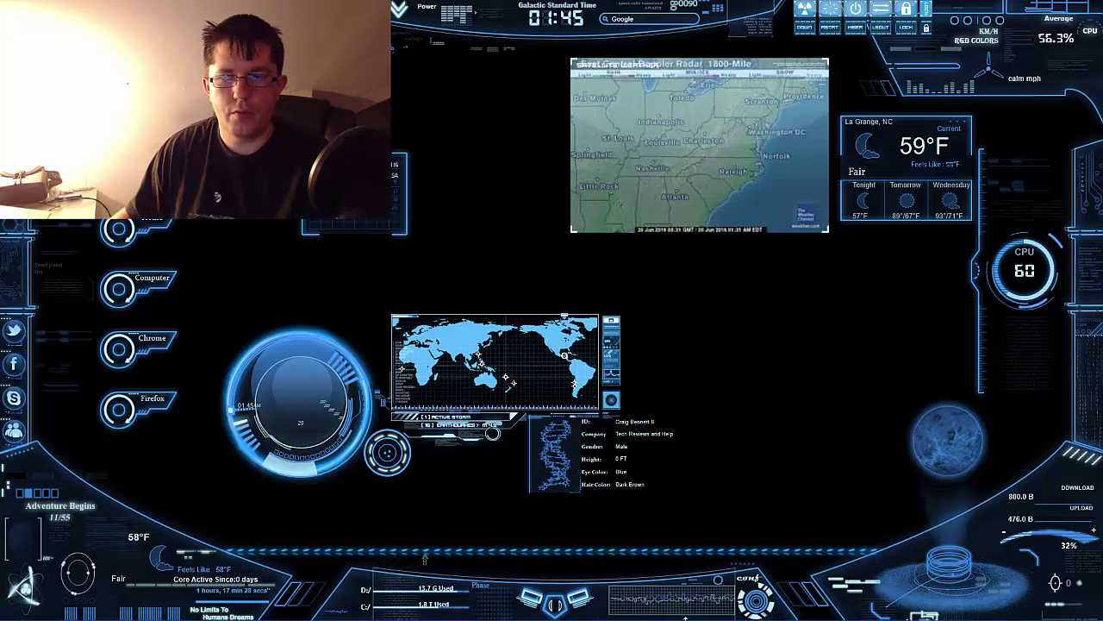
left_click(379, 608)
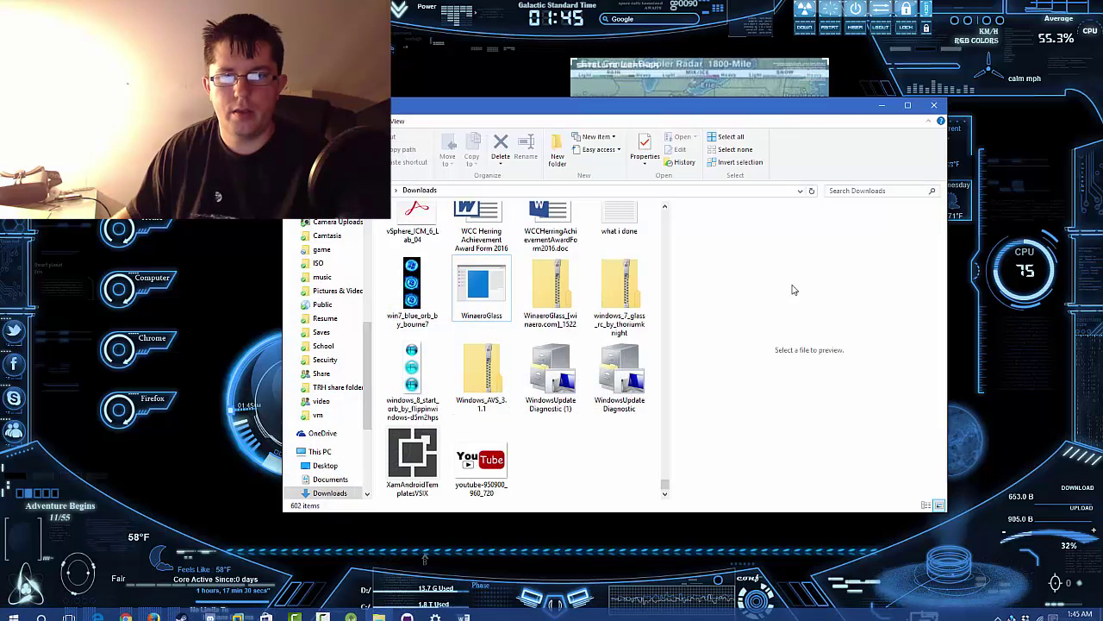
right_click(741, 276)
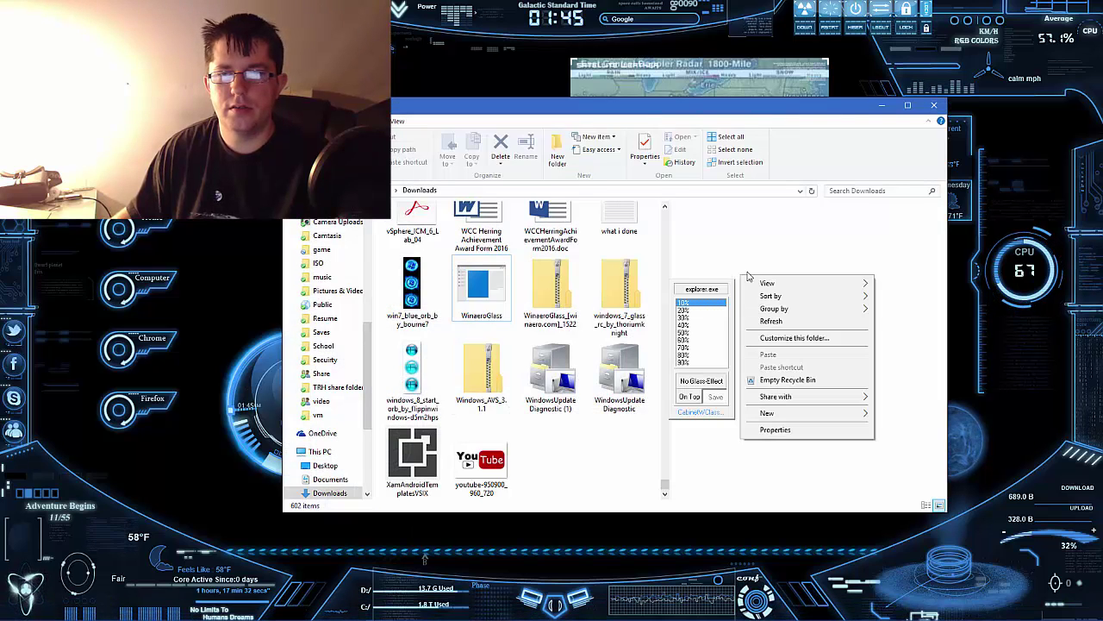
left_click(684, 362)
Step: Make the Explorer window almost fully transparent, then set it back to No Glass Effect
right_click(695, 309)
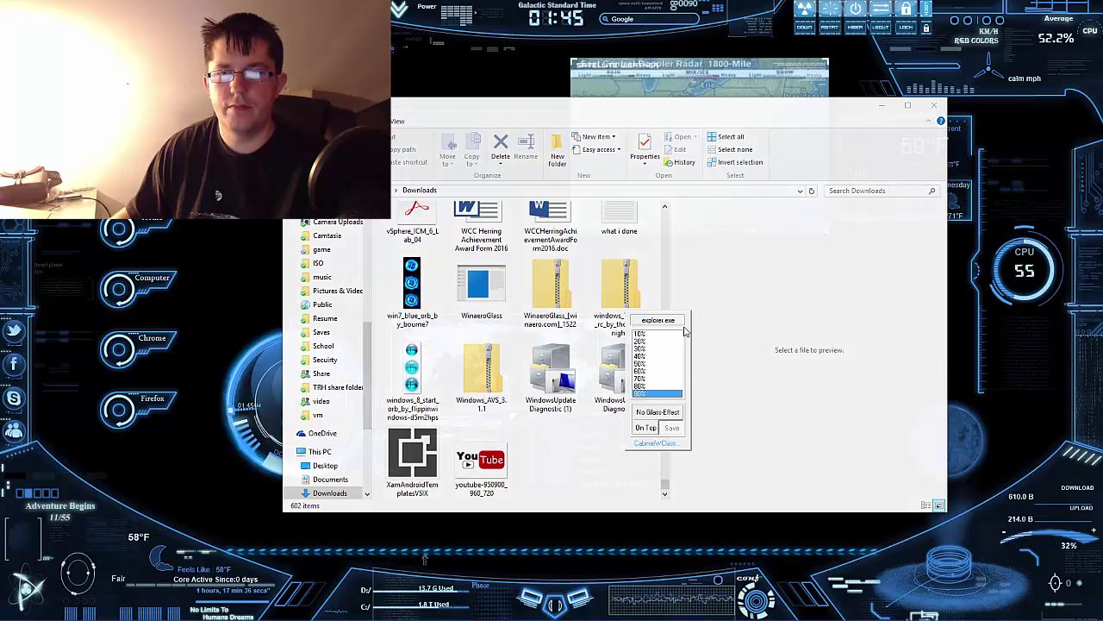
left_click(655, 333)
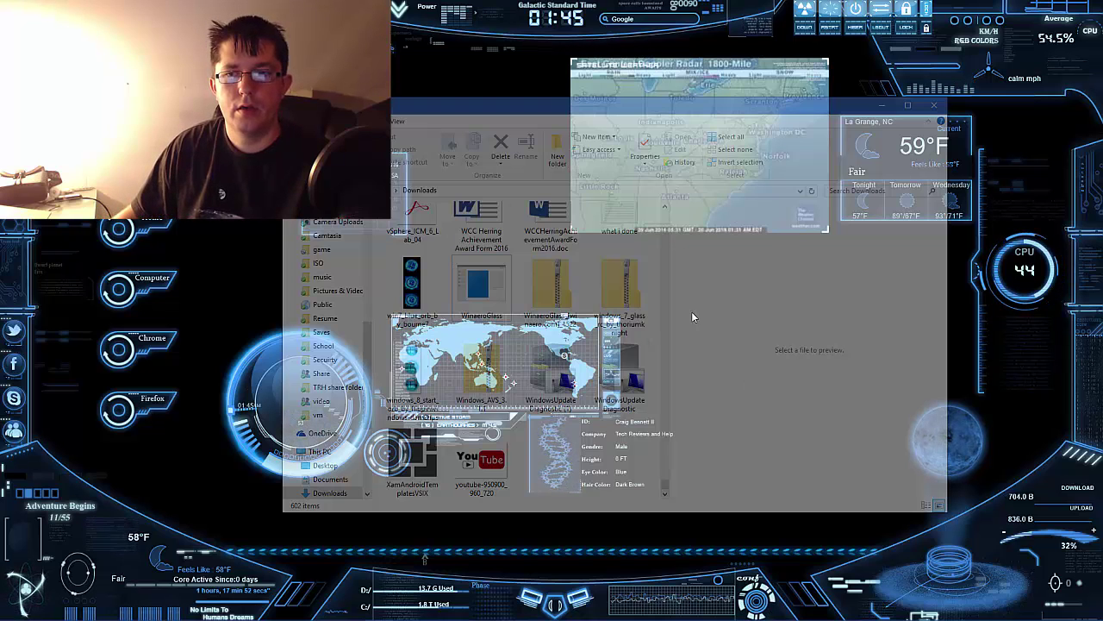
right_click(715, 281)
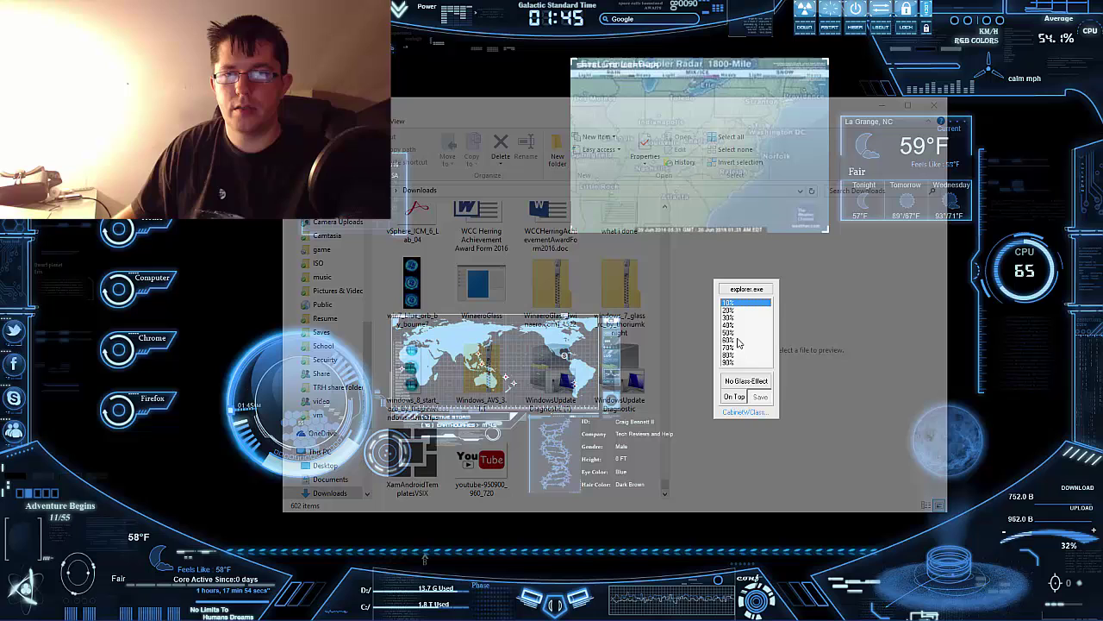
left_click(733, 381)
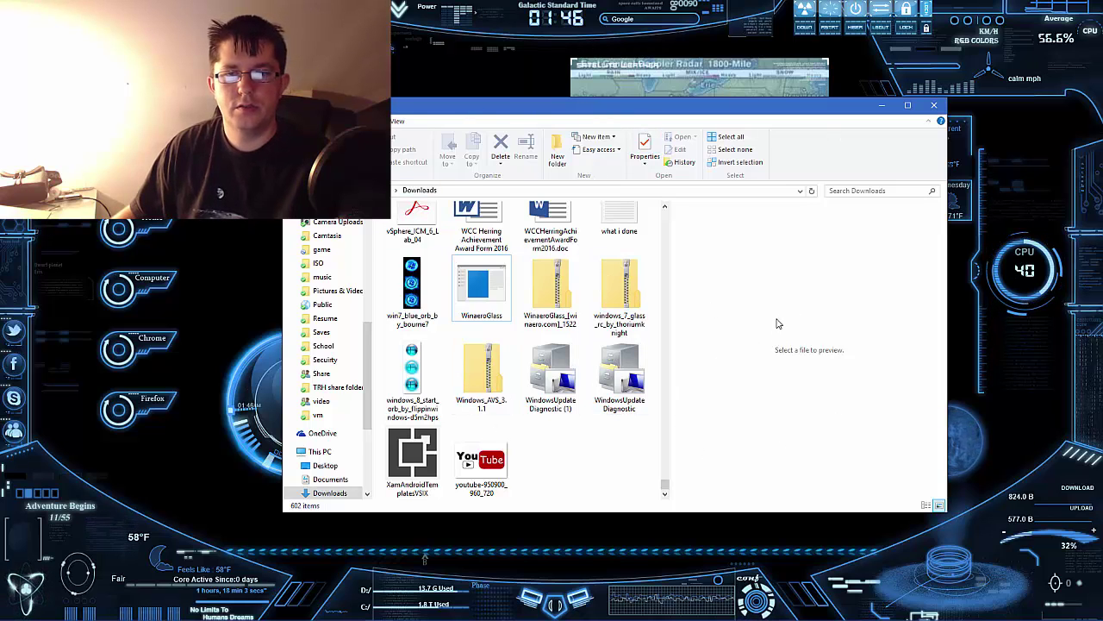
Step: Minimize File Explorer and launch Classic Start Menu Settings from All apps
left_click(883, 106)
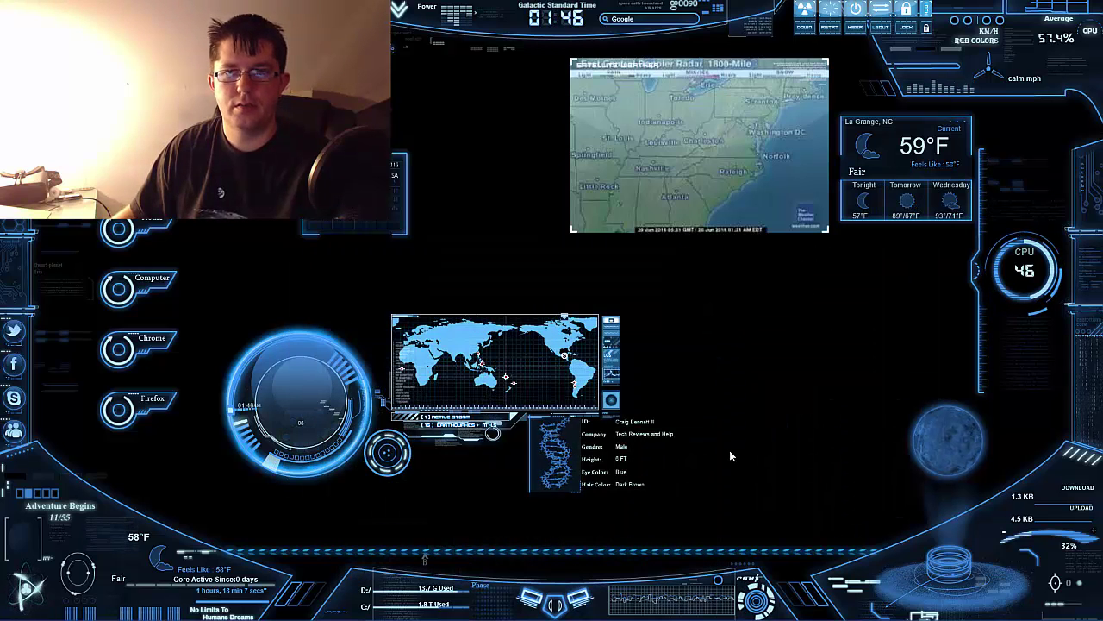
mouse_move(595, 612)
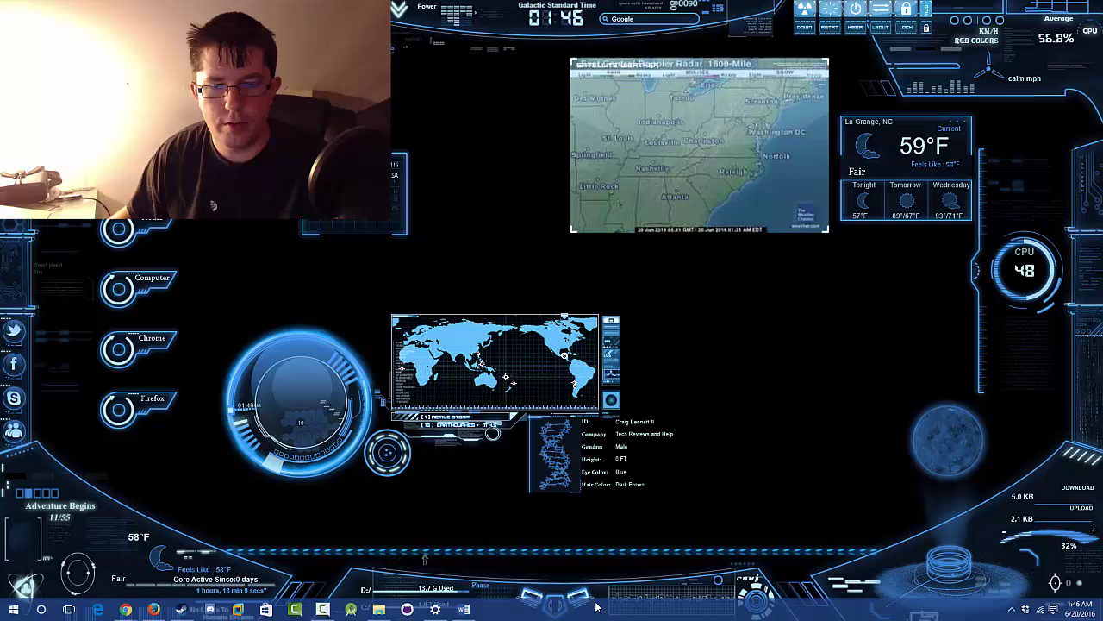
left_click(13, 609)
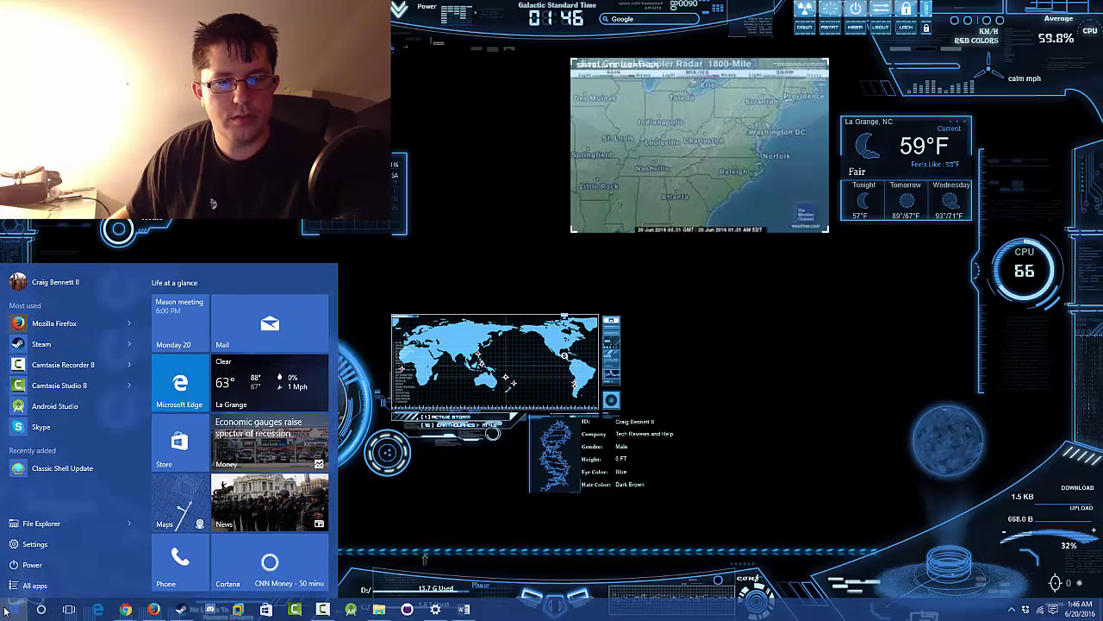
left_click(17, 586)
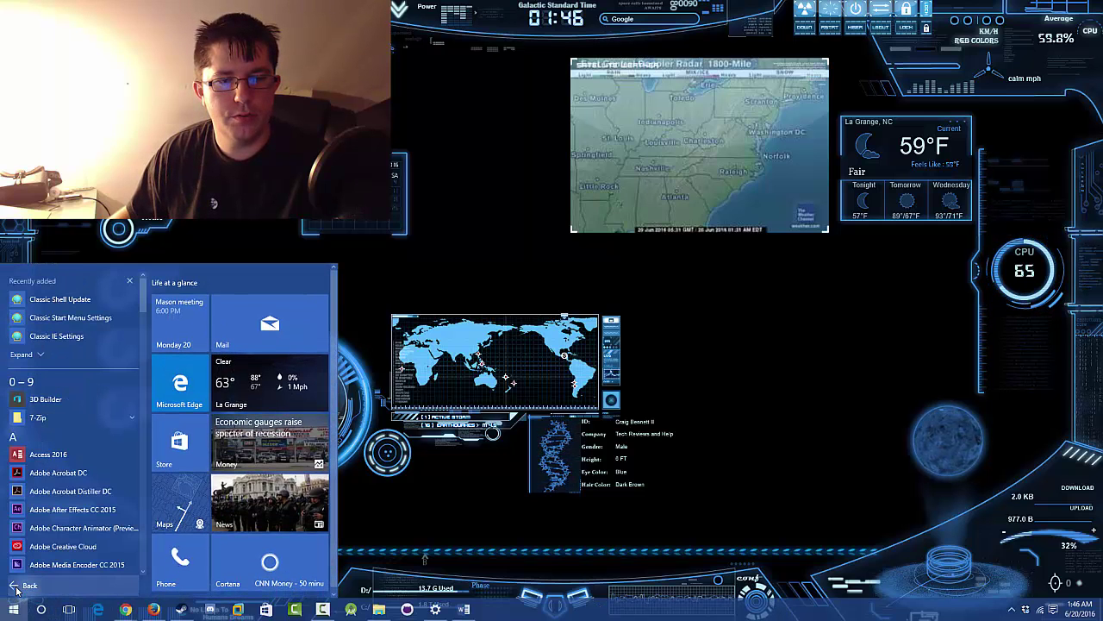
left_click(71, 317)
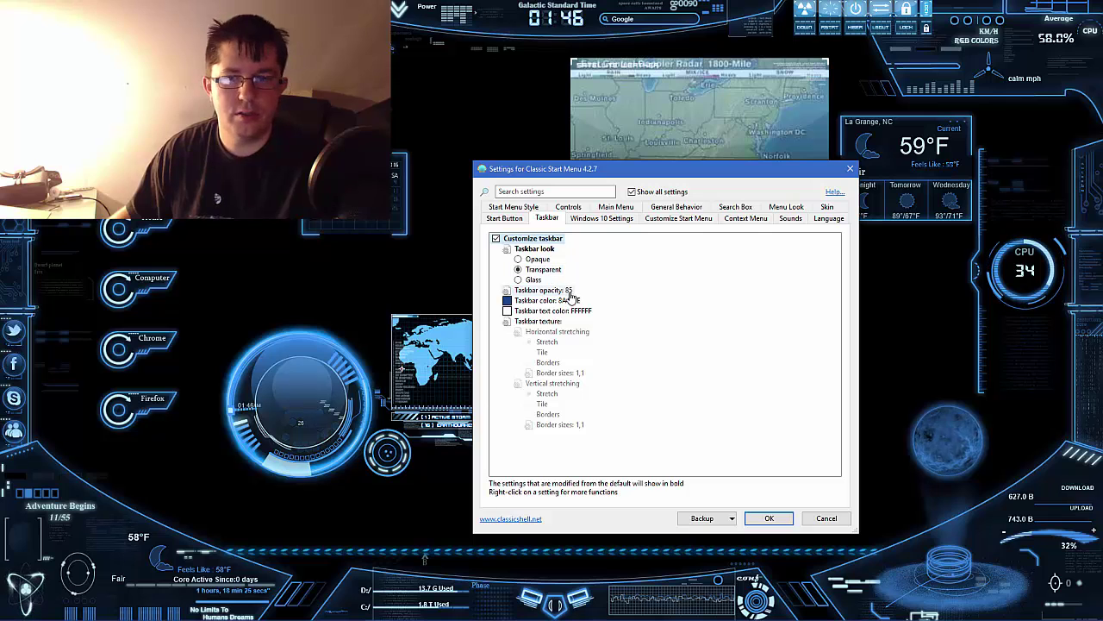
Step: Set Taskbar opacity to 100 and check the taskbar's look
left_click(570, 291)
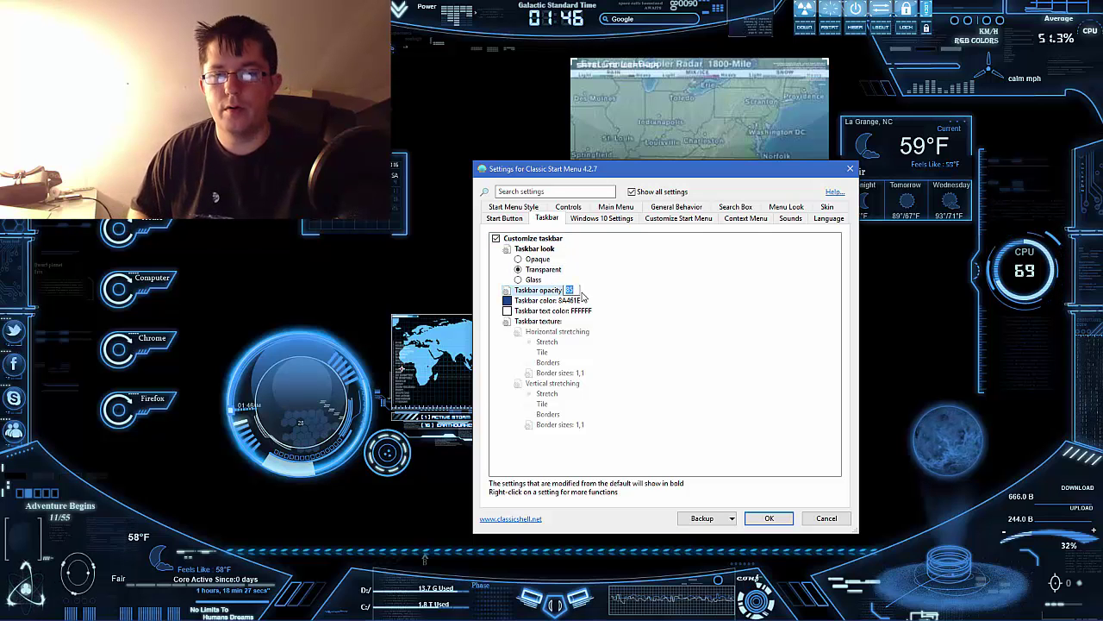
type("0")
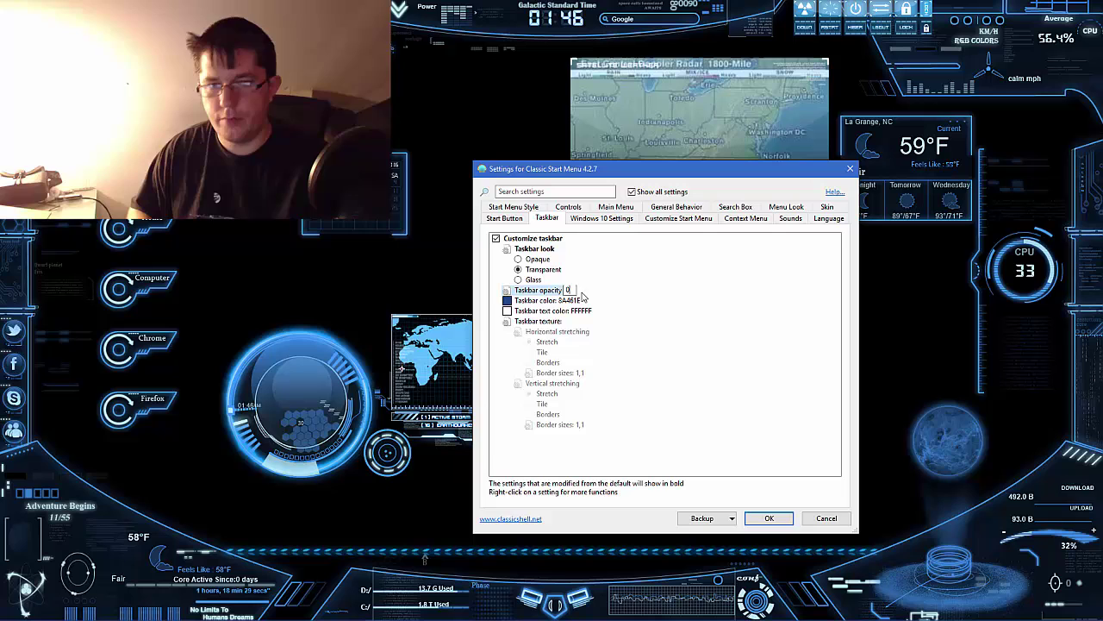
key("Return")
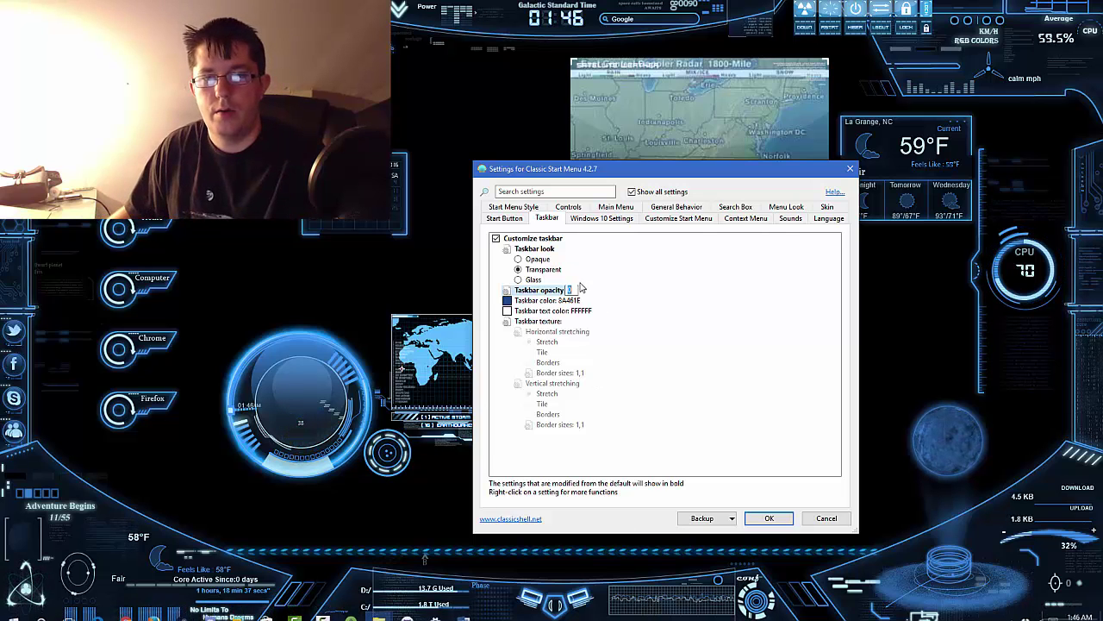
type("00")
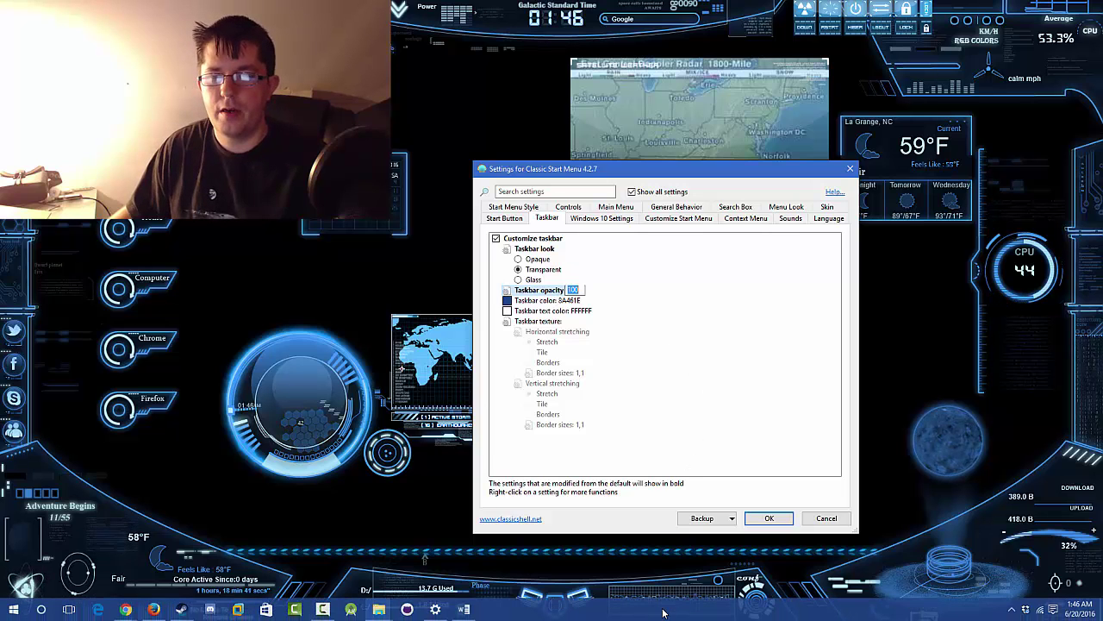
left_click(917, 616)
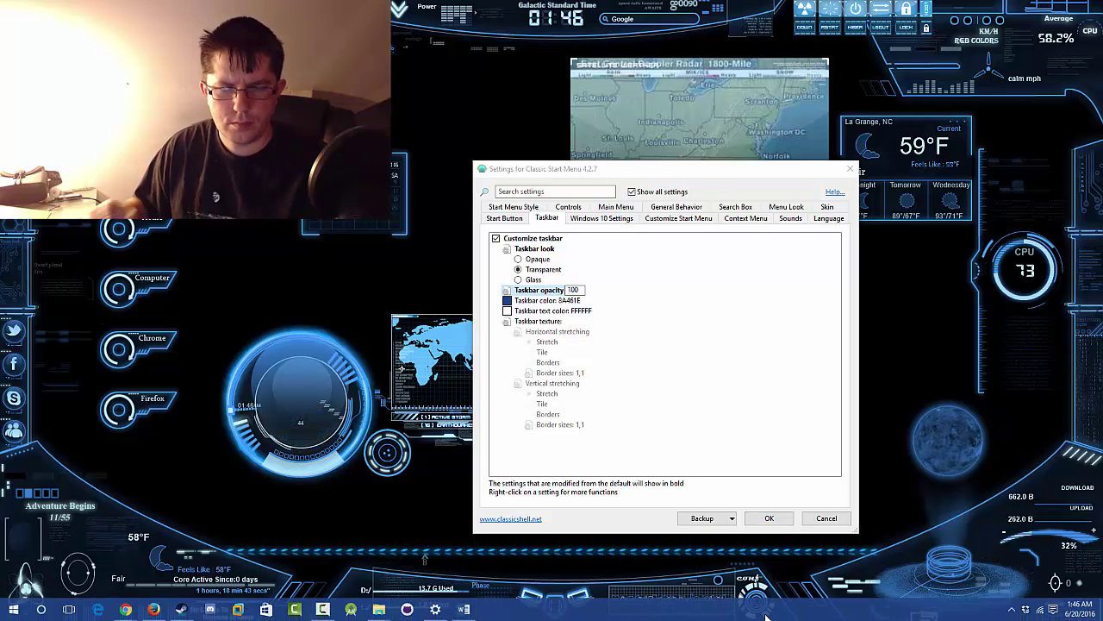